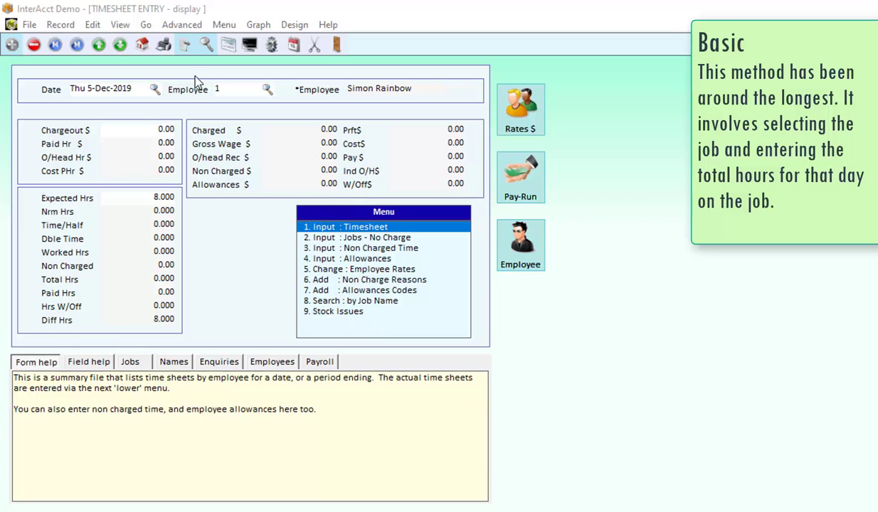
- Save a 1-hour timesheet entry on job 100014, phase 01.MAC.SPR, accepting the job and budget warnings
left_click(346, 226)
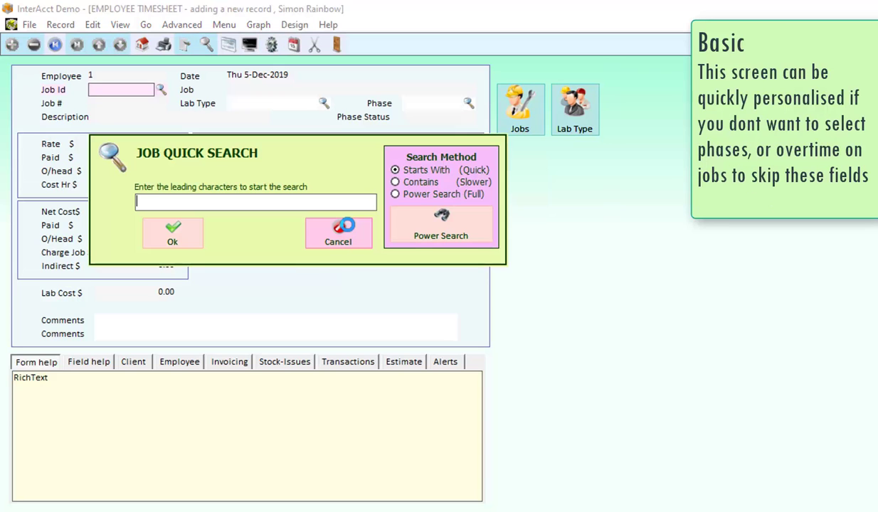
key("Return")
key("Return")
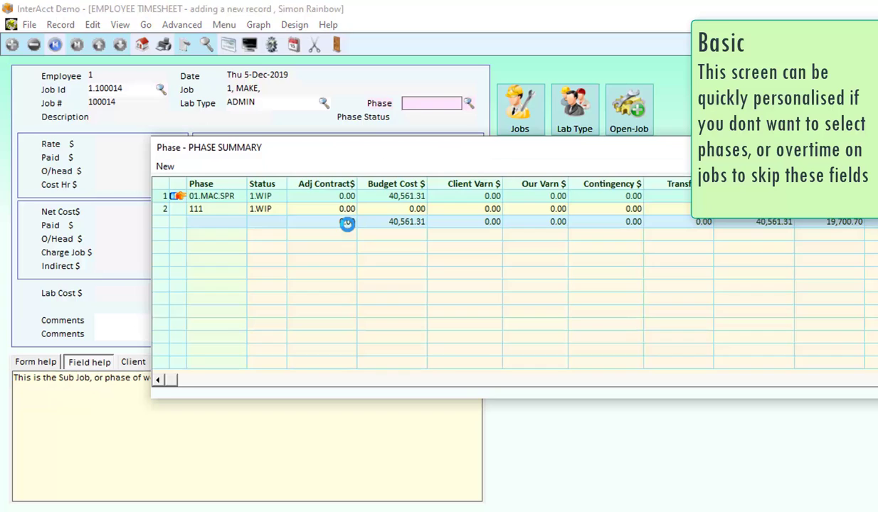
key("Return")
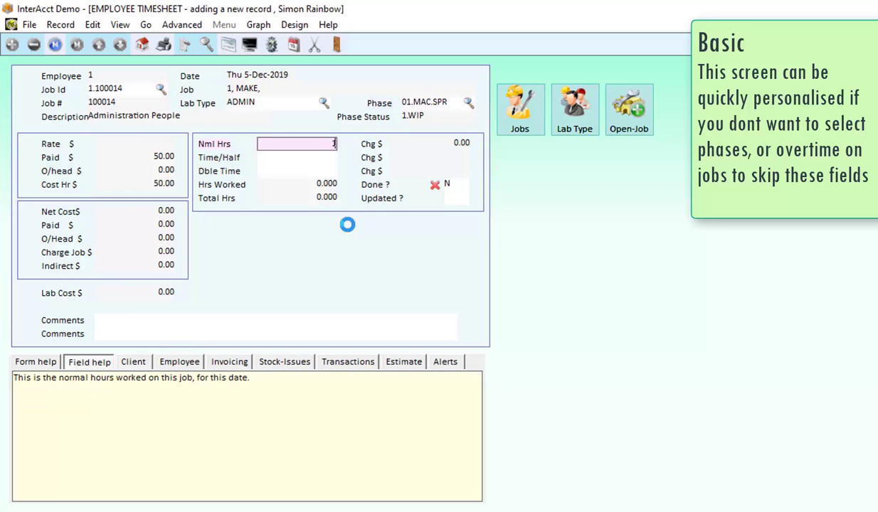
key("Return")
key("Return")
key("Return")
key("Return")
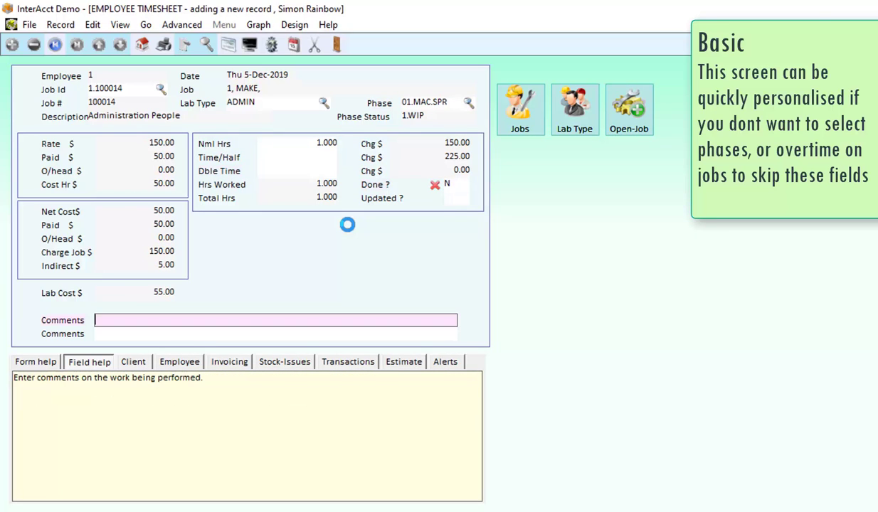
key("Return")
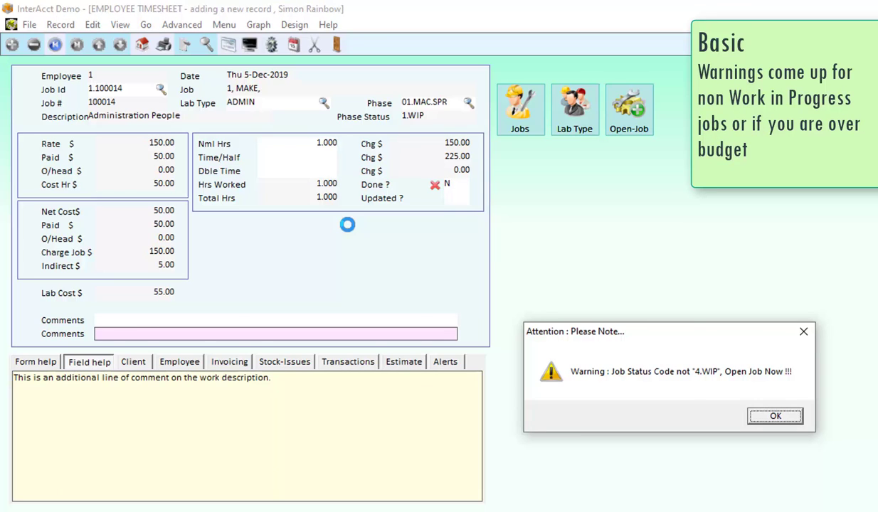
left_click(778, 416)
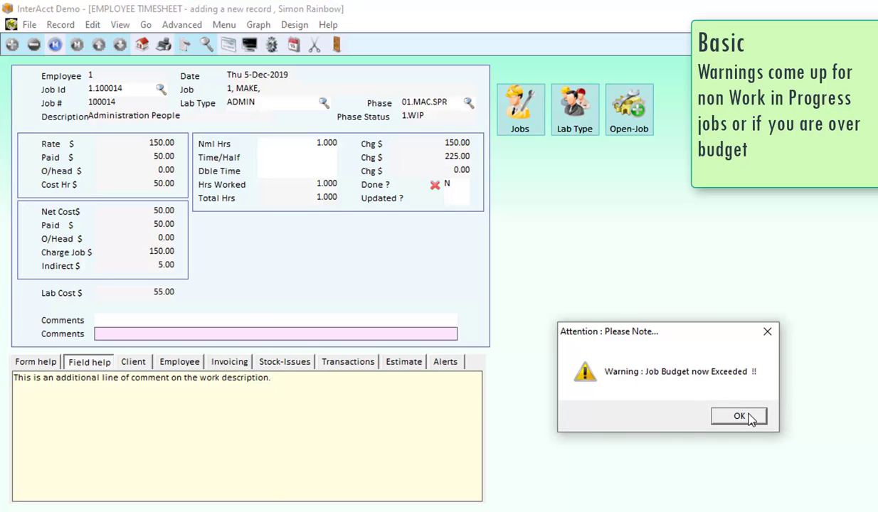
left_click(739, 417)
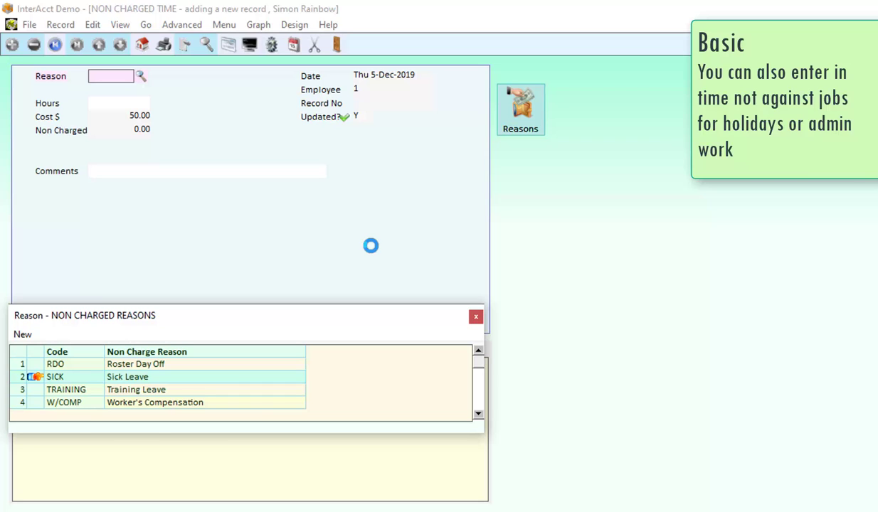
- Record 8 hours of SICK non-charged time and close the non-charged list
key("Return")
type("8")
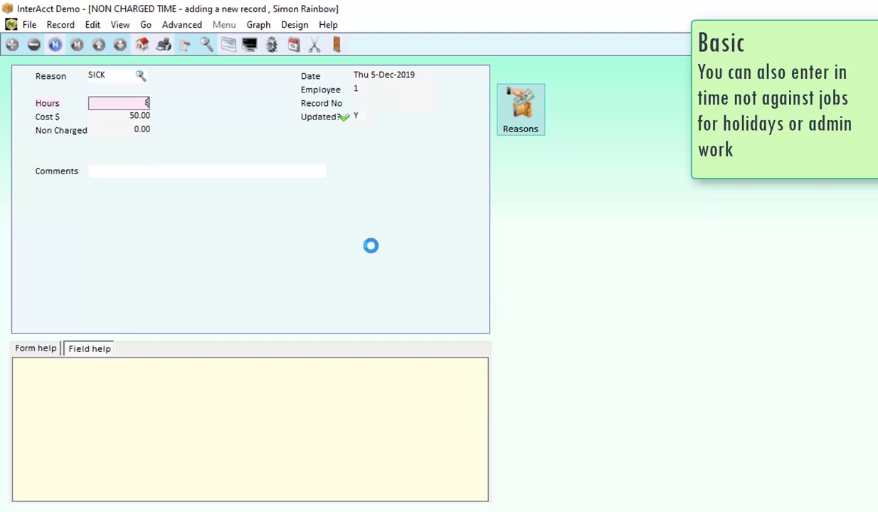
key("Return")
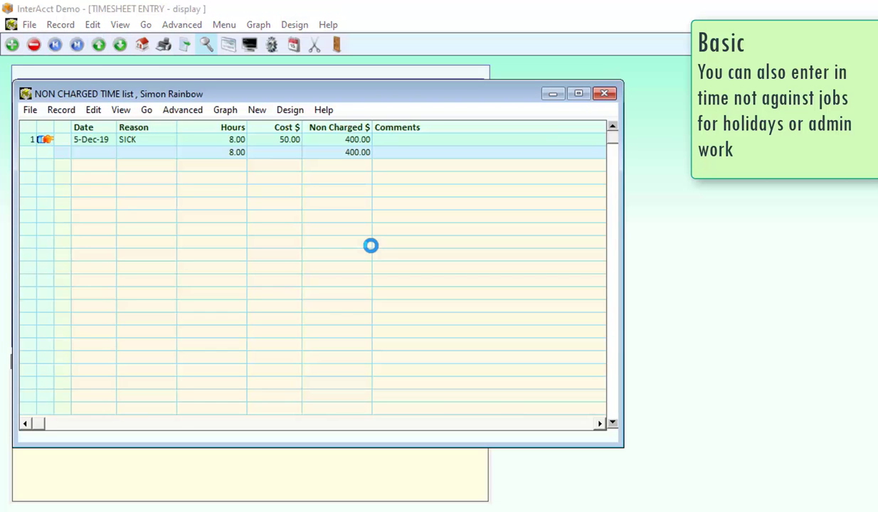
key("Escape")
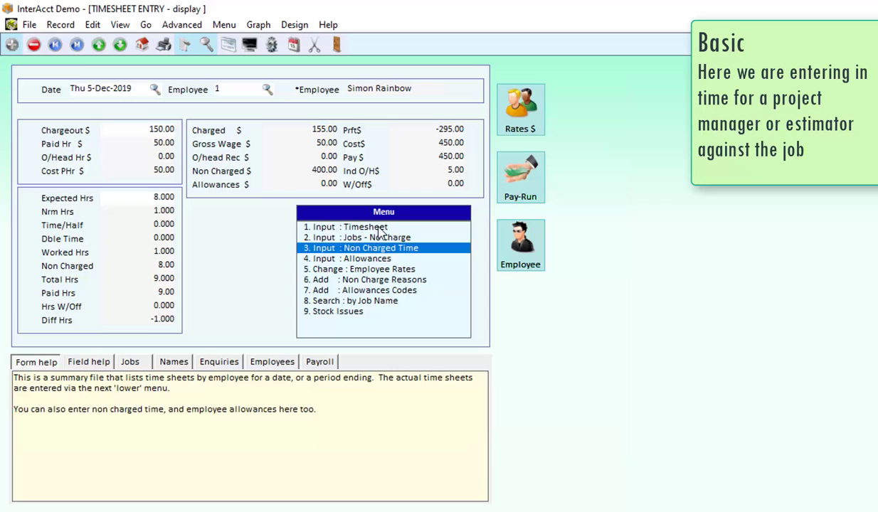
- Log 2 no-charge hours on job 100001 Design and Build, phase 01.DESIGN, activity ESTIMATE
left_click(368, 237)
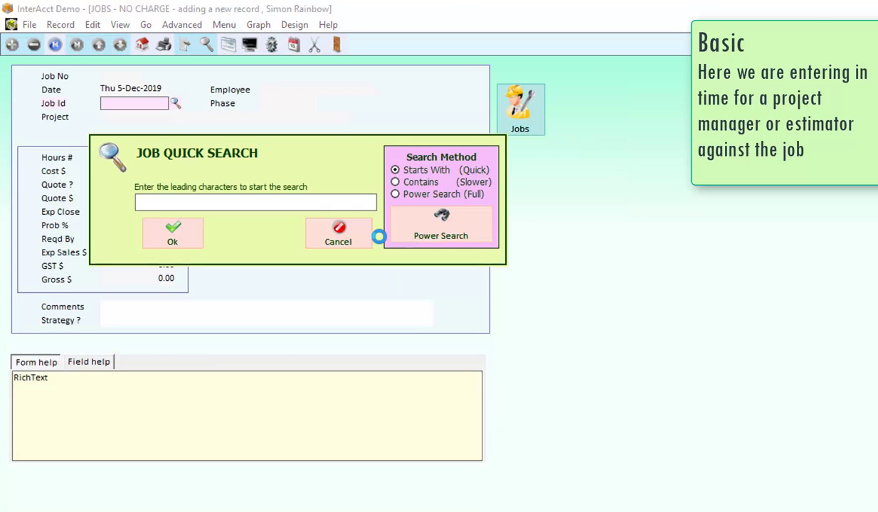
key("Return")
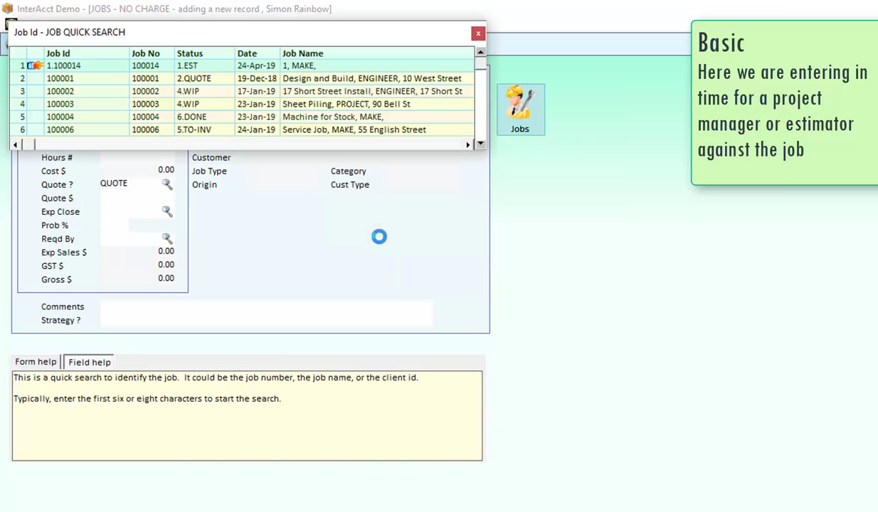
key("Down")
key("Return")
key("Return")
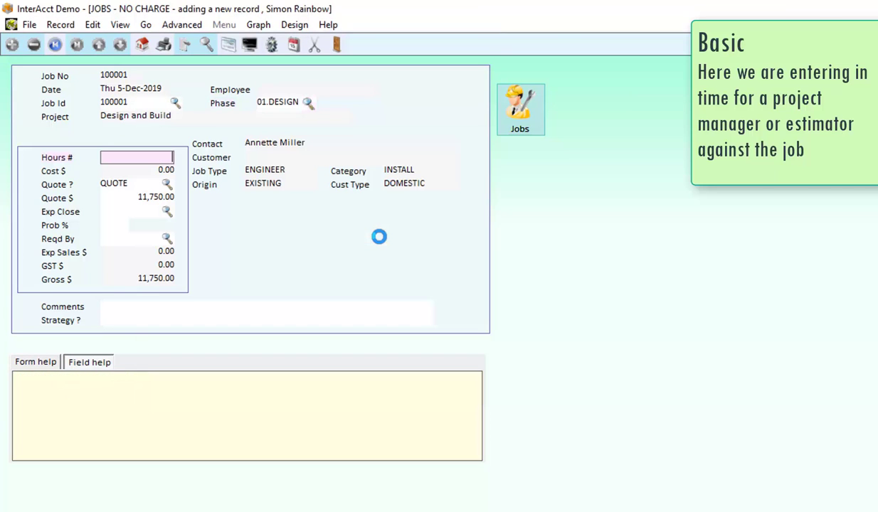
type("2")
key("Return")
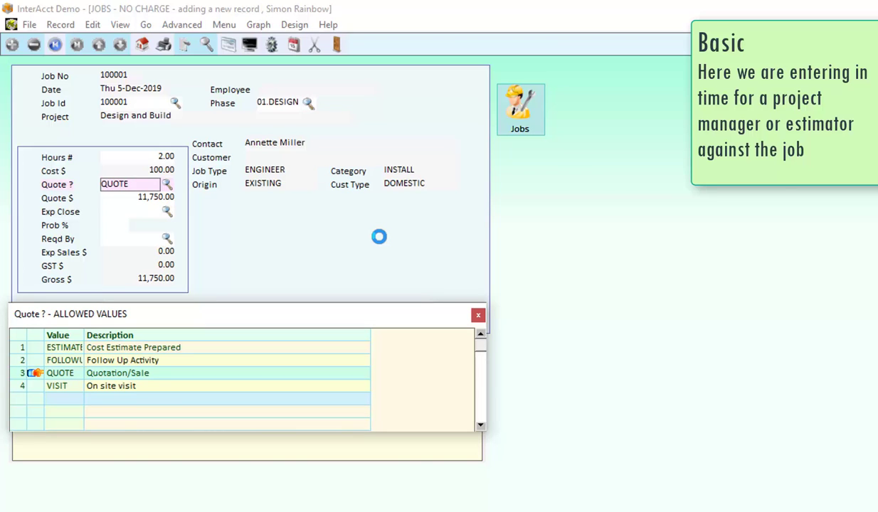
key("Up")
key("Up")
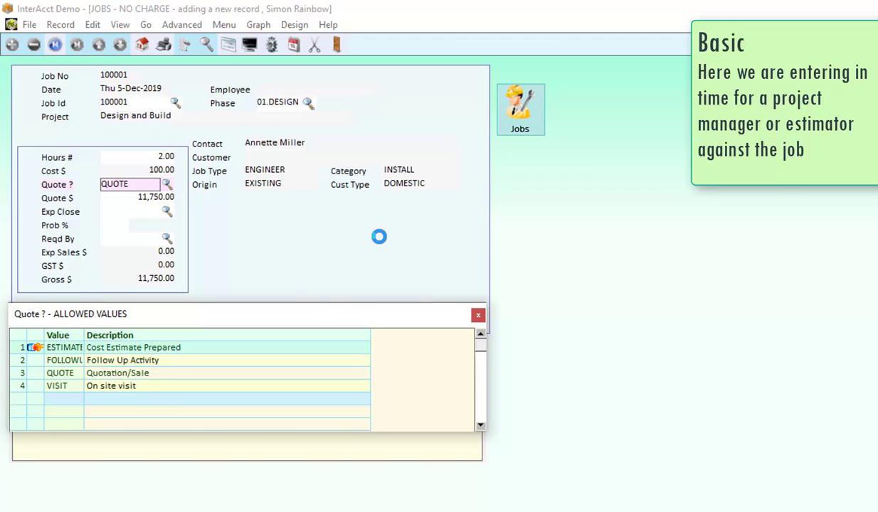
key("Return")
key("Return")
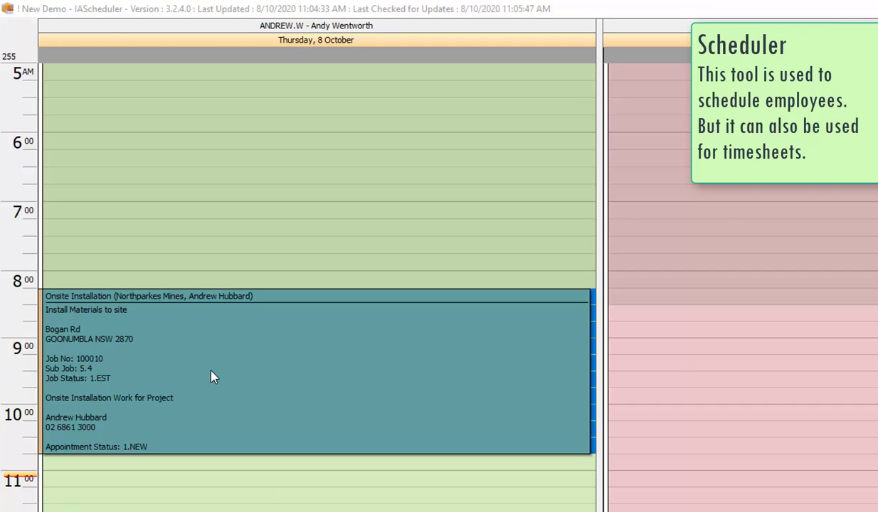
- Mark the Onsite Installation appointment as completed and confirm locking it
double_click(272, 355)
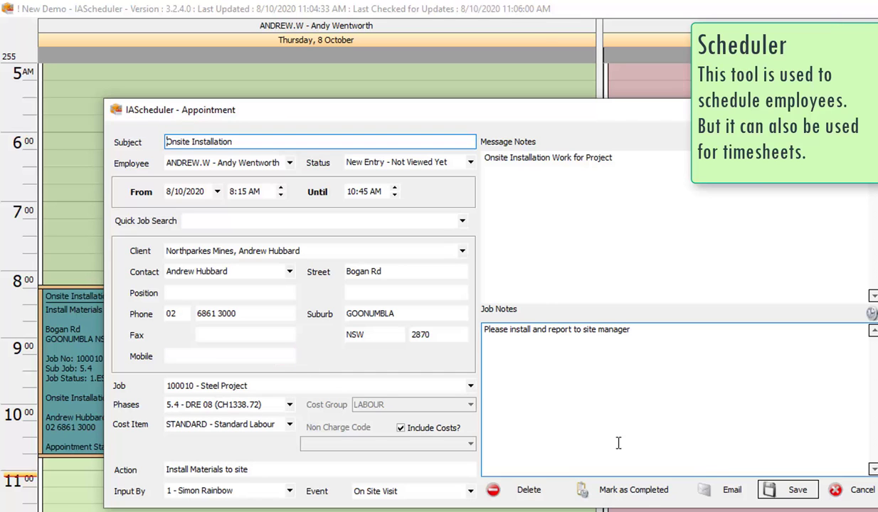
left_click(627, 496)
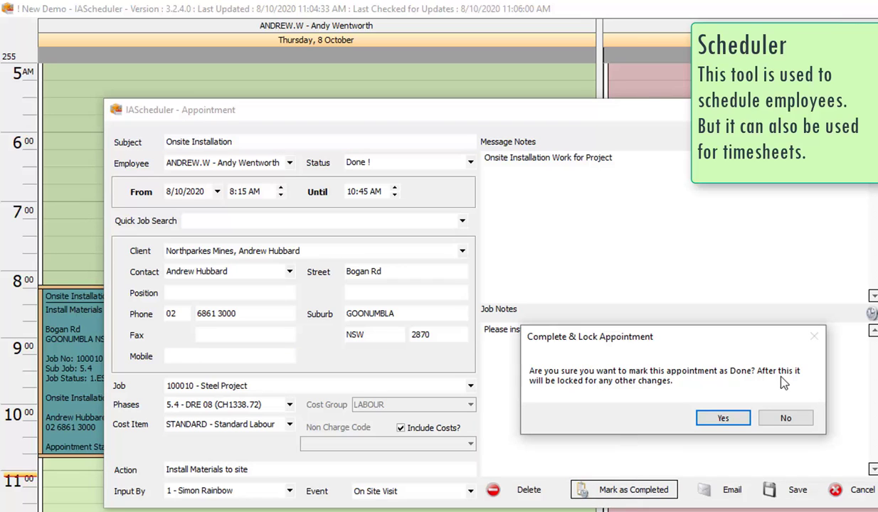
left_click(723, 419)
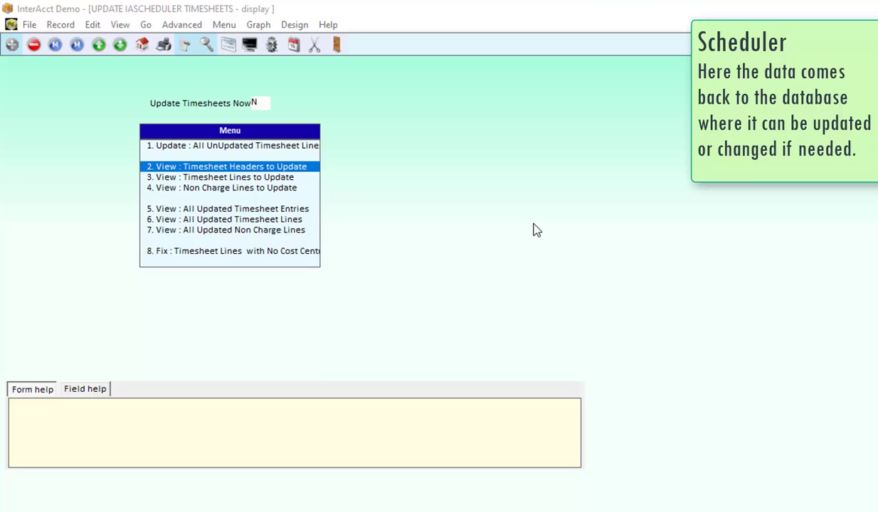
- Set Update Timesheets Now to Y and view all updated timesheet entries
left_click(257, 103)
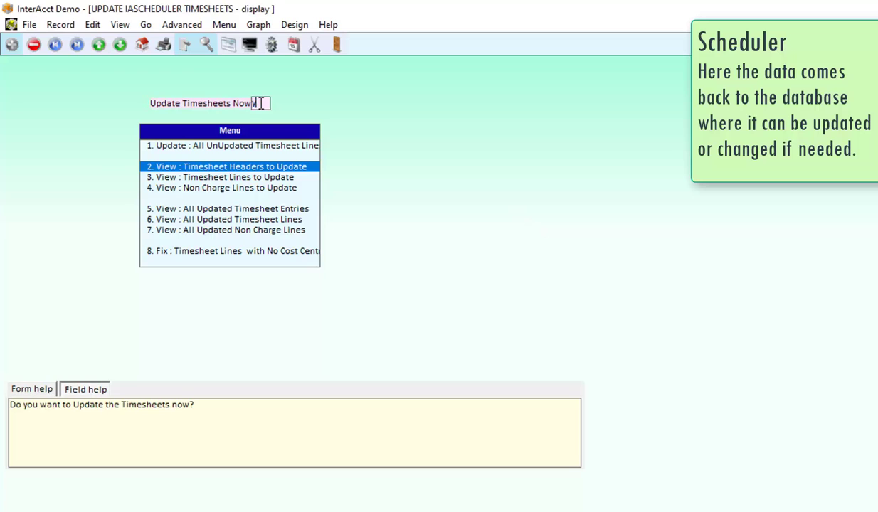
type("Y")
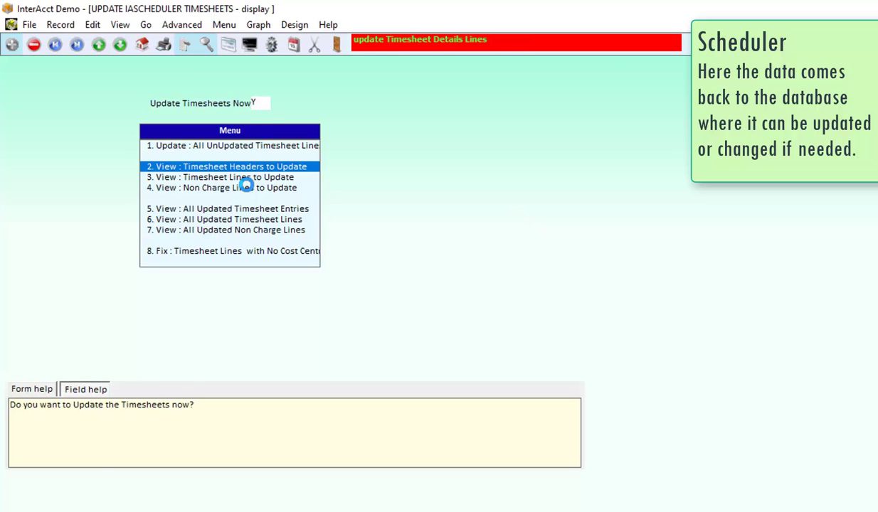
left_click(189, 209)
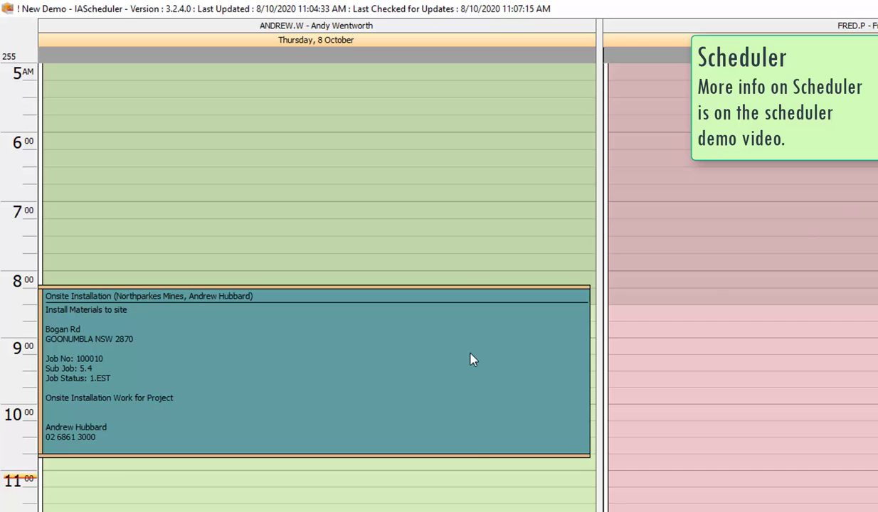
- Review the Onsite Installation appointment details for job 100010
mouse_move(472, 356)
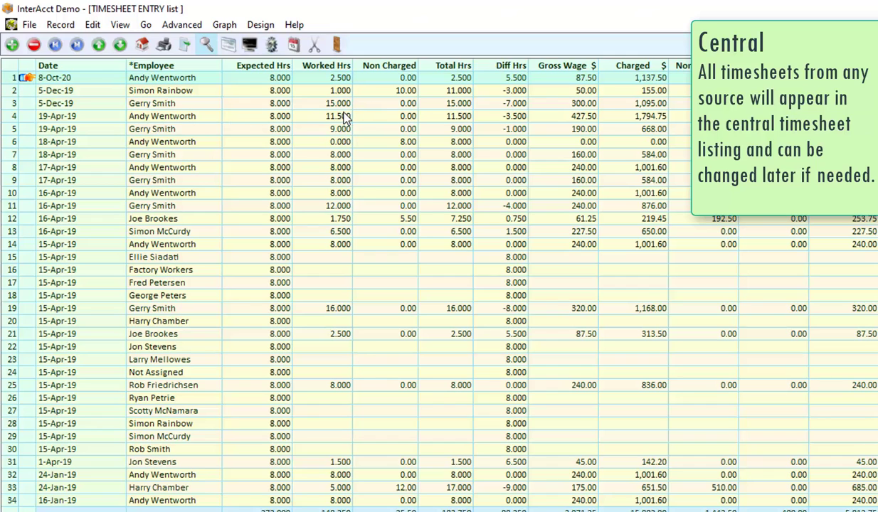
- Drill into the 5-Dec-19 timesheet entry's job line for job 100012, 15 worked hours
double_click(27, 105)
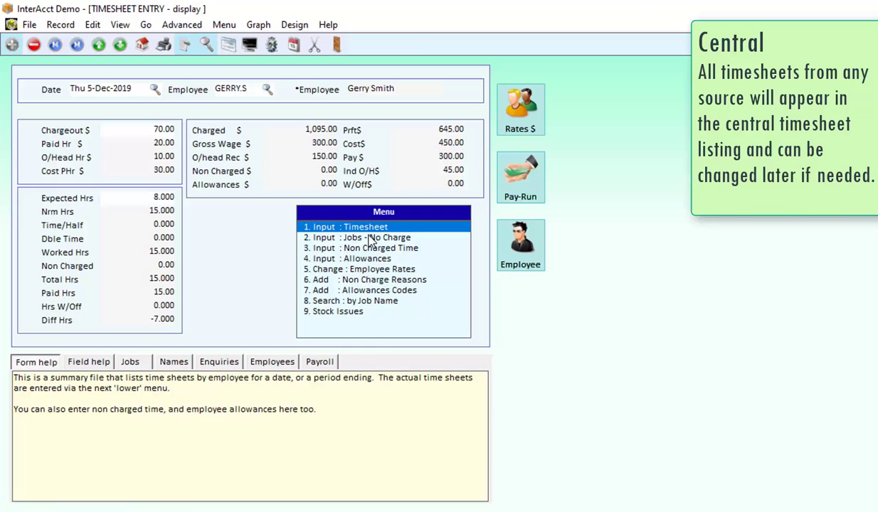
left_click(361, 227)
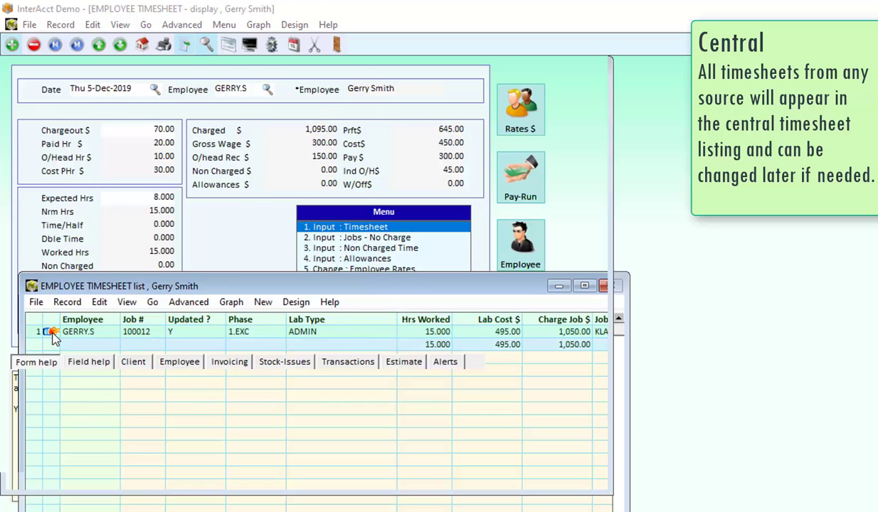
double_click(53, 338)
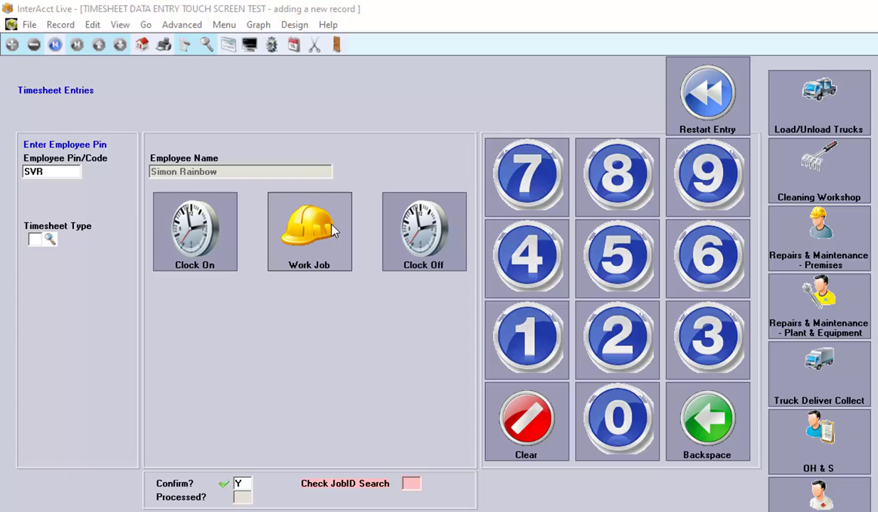
- Enter a Work Job touchscreen entry for job 104491, check the job, and confirm it
left_click(306, 230)
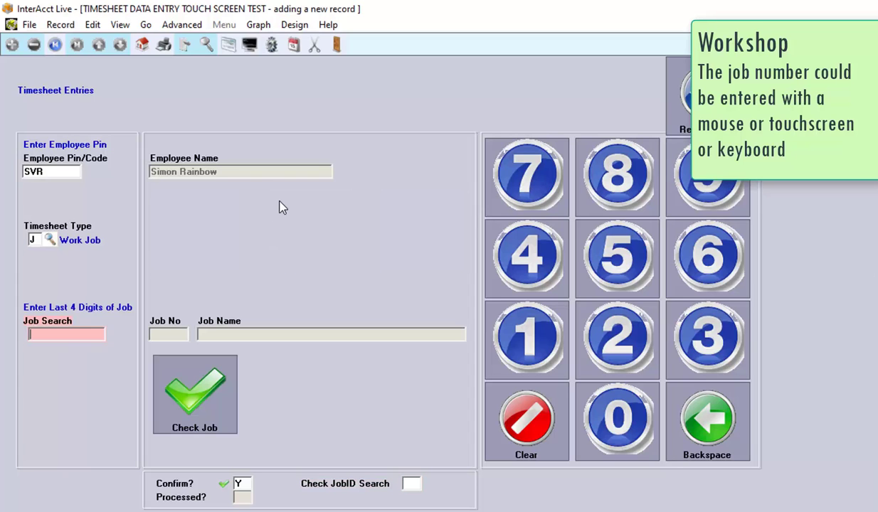
left_click(530, 352)
left_click(618, 420)
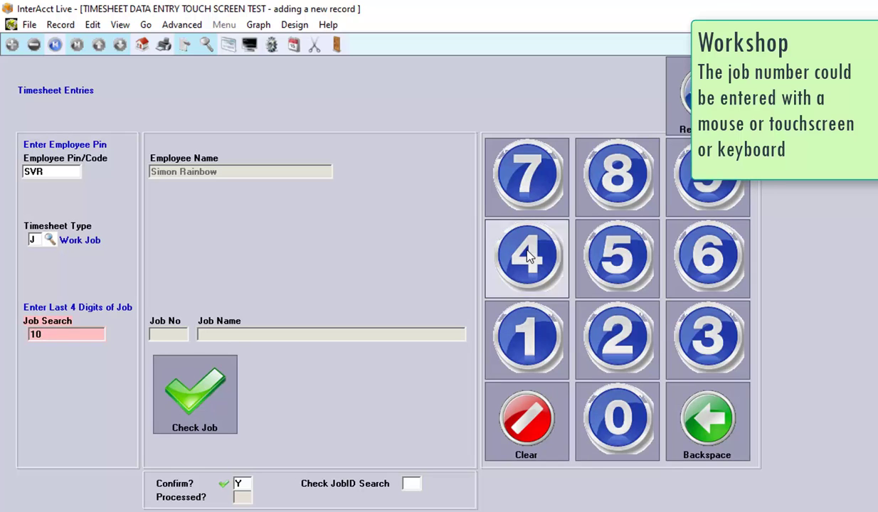
left_click(528, 257)
left_click(528, 257)
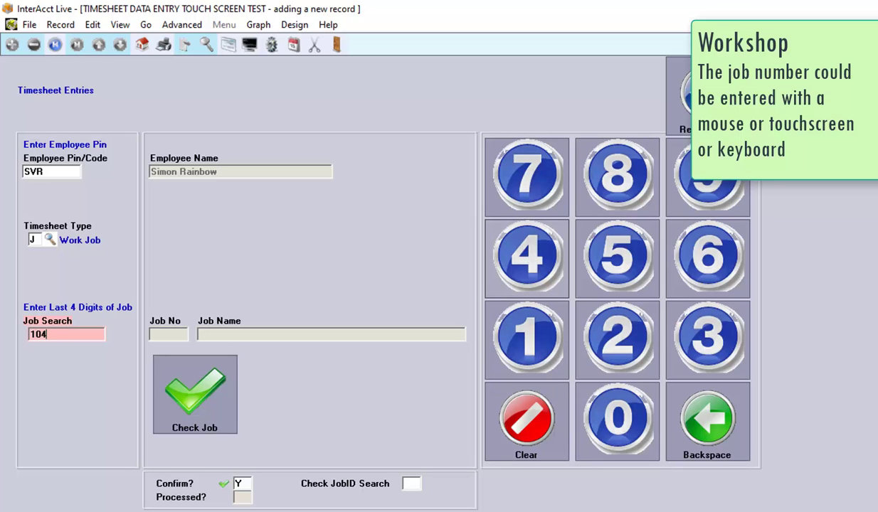
left_click(683, 201)
left_click(523, 343)
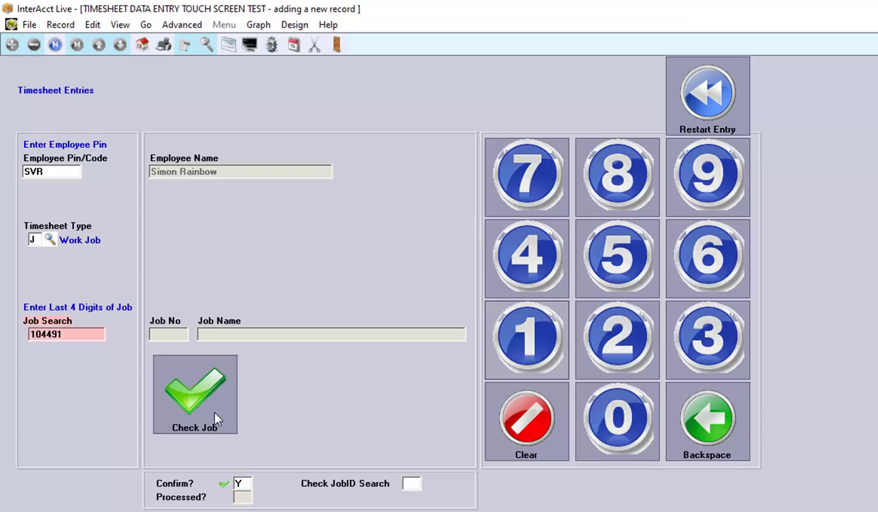
left_click(215, 415)
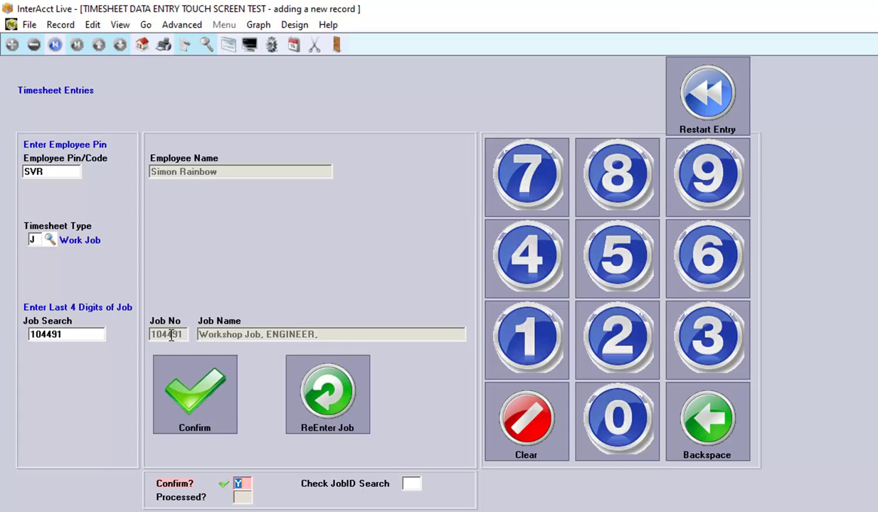
left_click(173, 422)
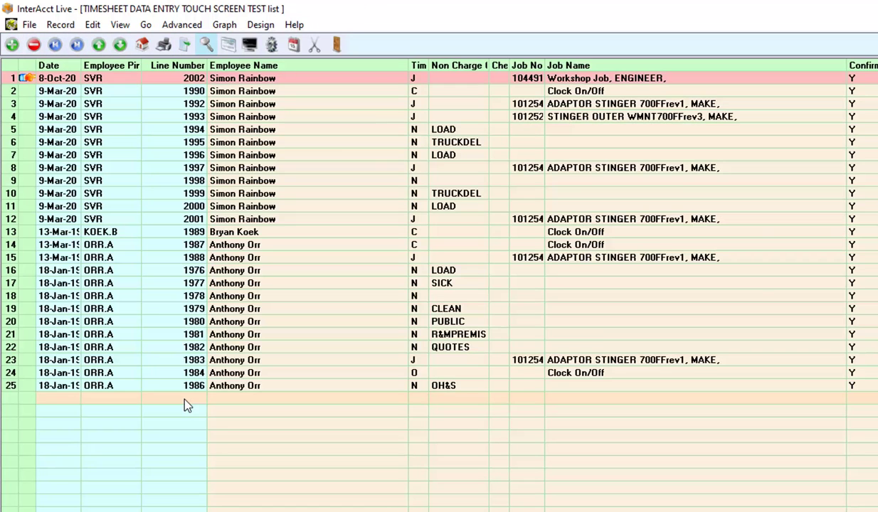